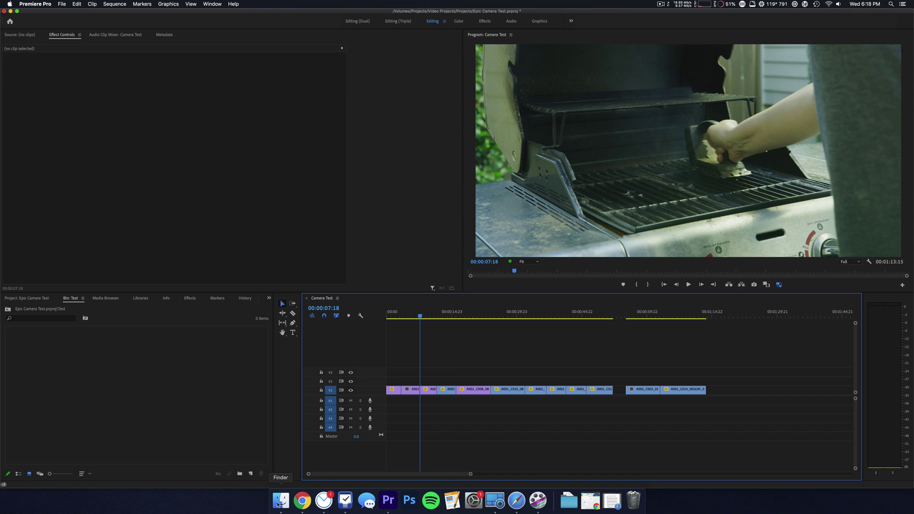
Bring up a Finder window on the Epic folder over the editor.
key(super+Tab)
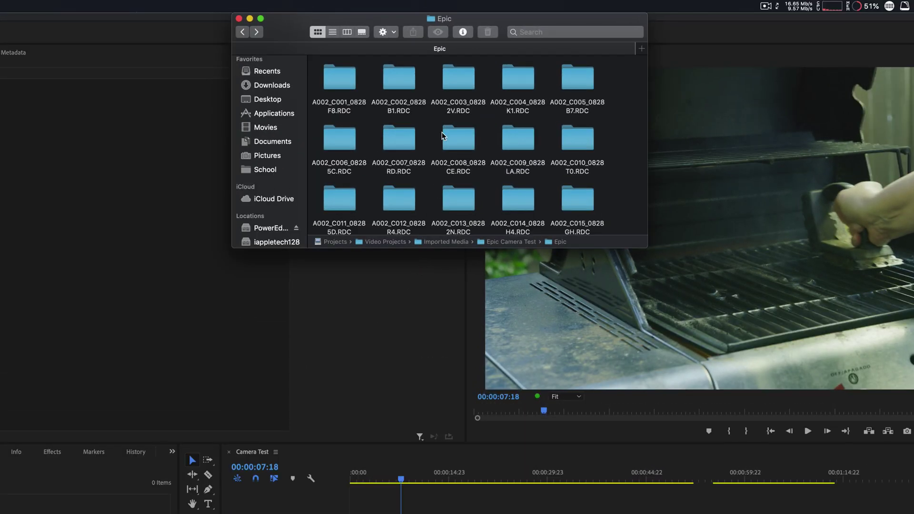
scroll(441, 136, down, 3)
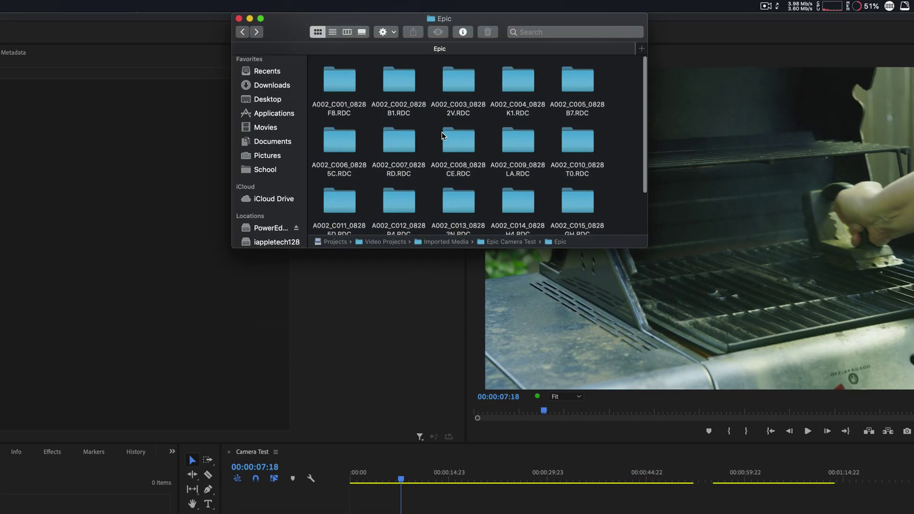
scroll(441, 135, up, 3)
Open A002_C001_0828F8.RDC and check its .mov, .R3D and .rtn files.
double_click(333, 75)
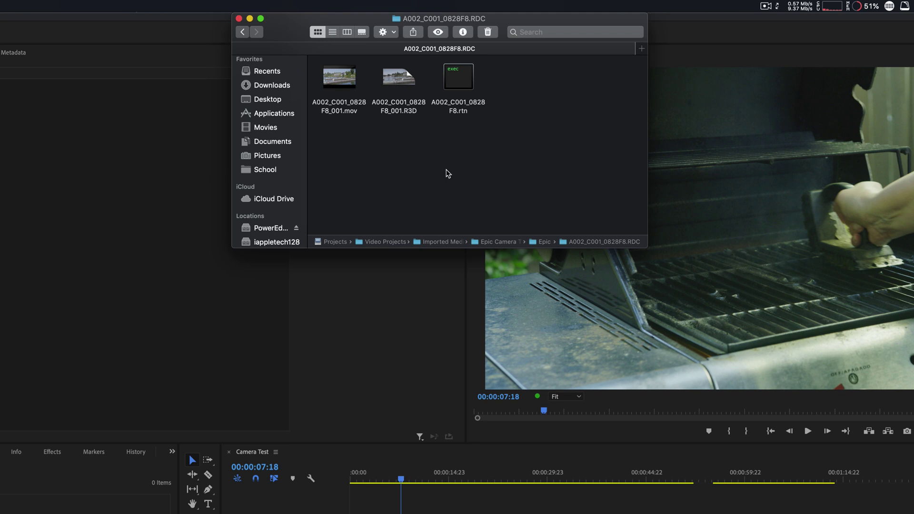
click(359, 113)
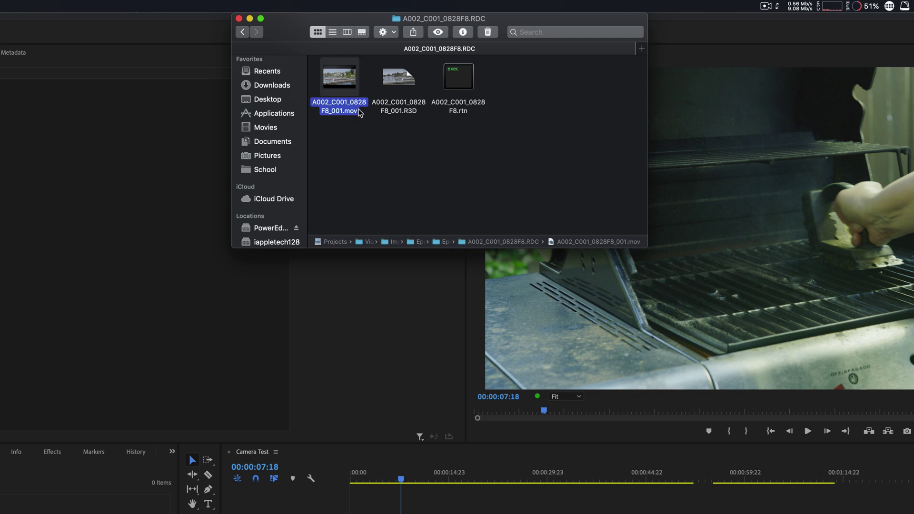
key(Right)
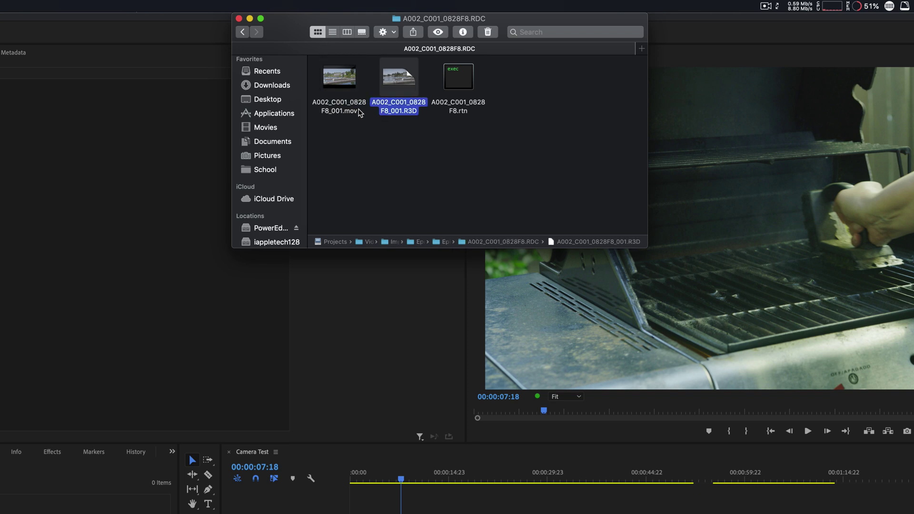
key(Right)
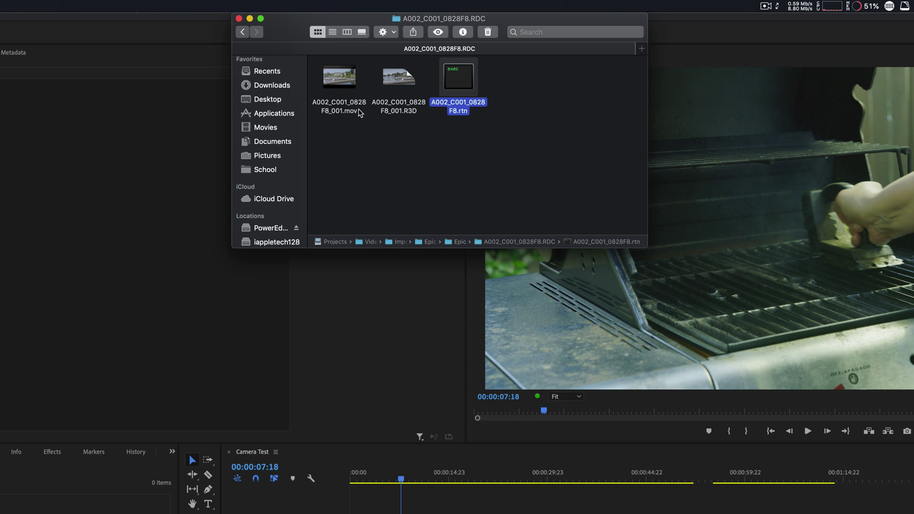
click(375, 140)
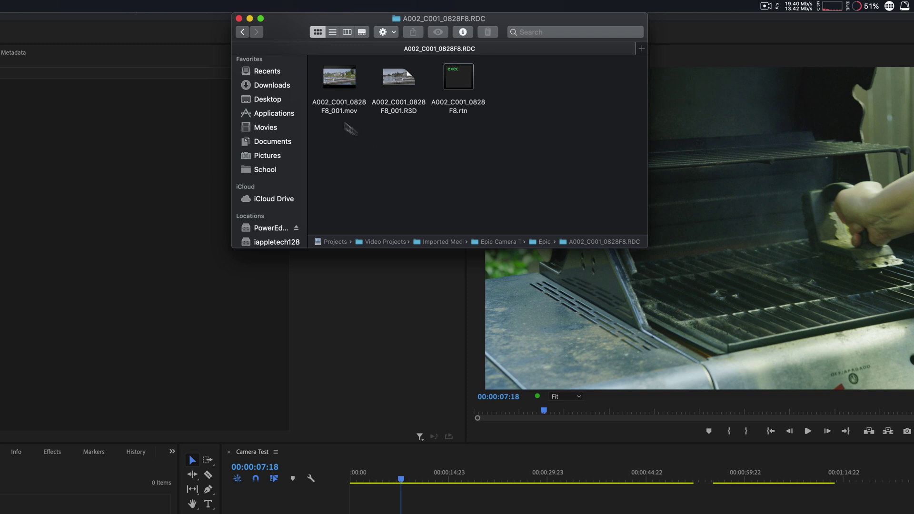
From Epic Camera Test, drag A001_C002_0825QY.RDC into the Test bin and dismiss the import failure.
click(245, 35)
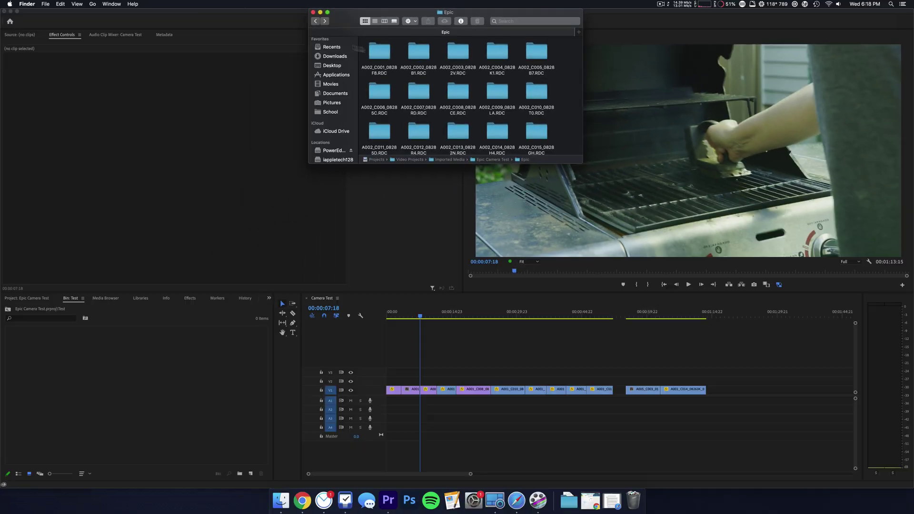
click(242, 32)
scroll(376, 54, up, 2)
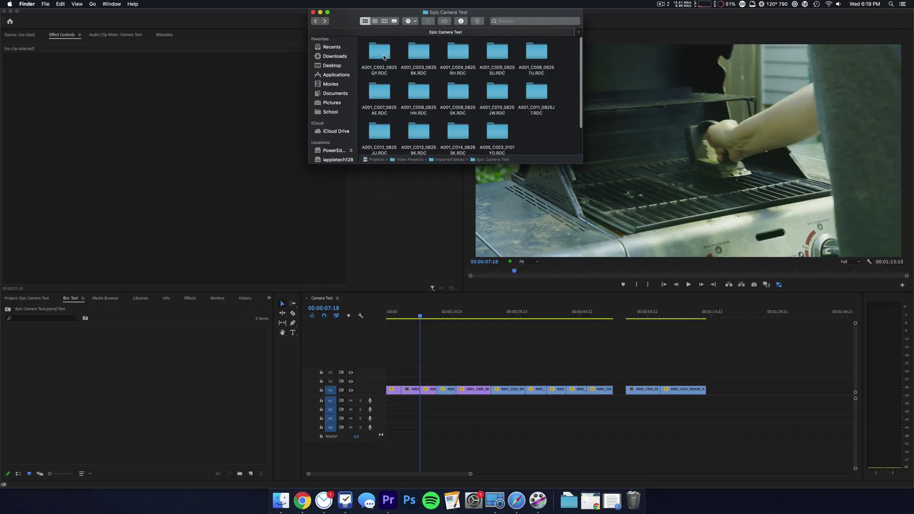
click(384, 53)
drag(384, 52, 194, 353)
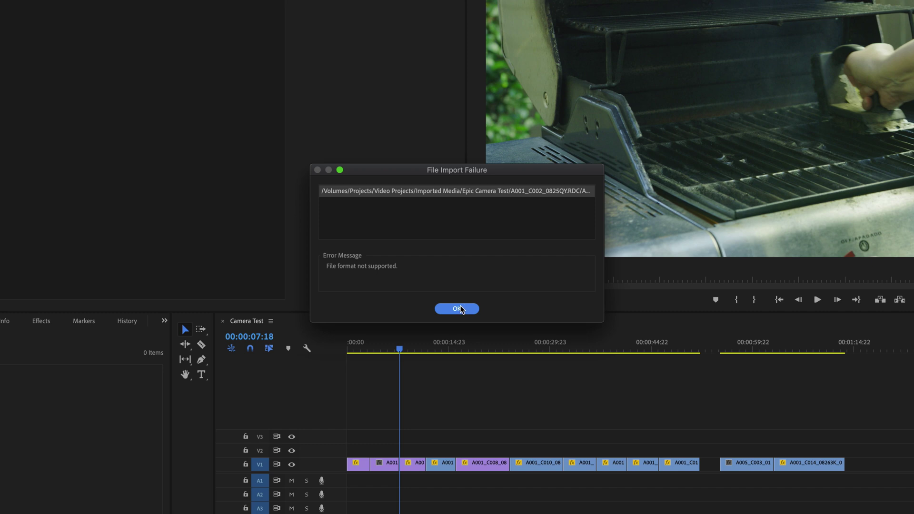
click(459, 308)
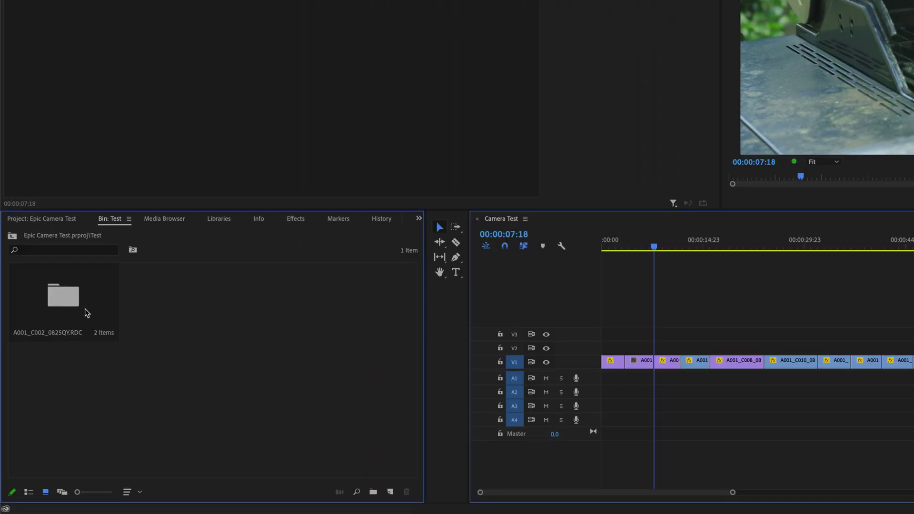
Inspect and delete the A001_C002_0825QY.RDC folder from the Test bin, then show all 16 project items.
click(86, 311)
double_click(86, 312)
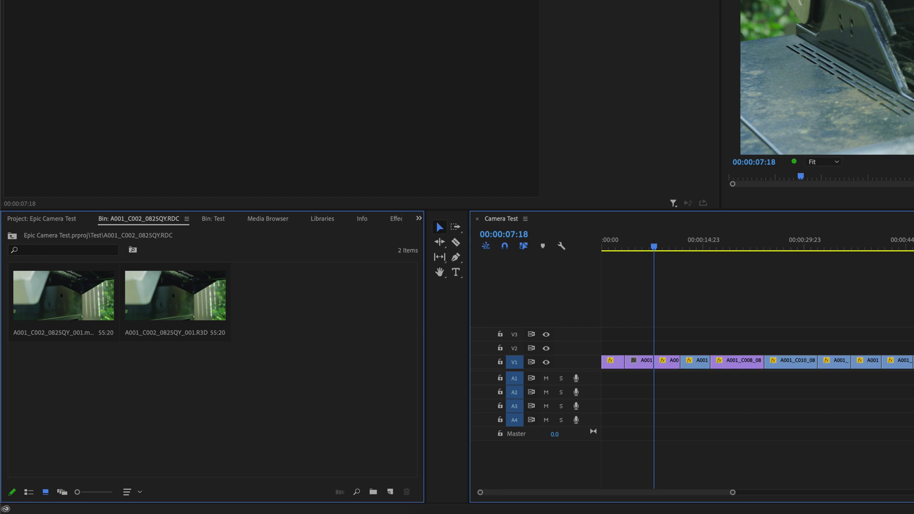
click(13, 239)
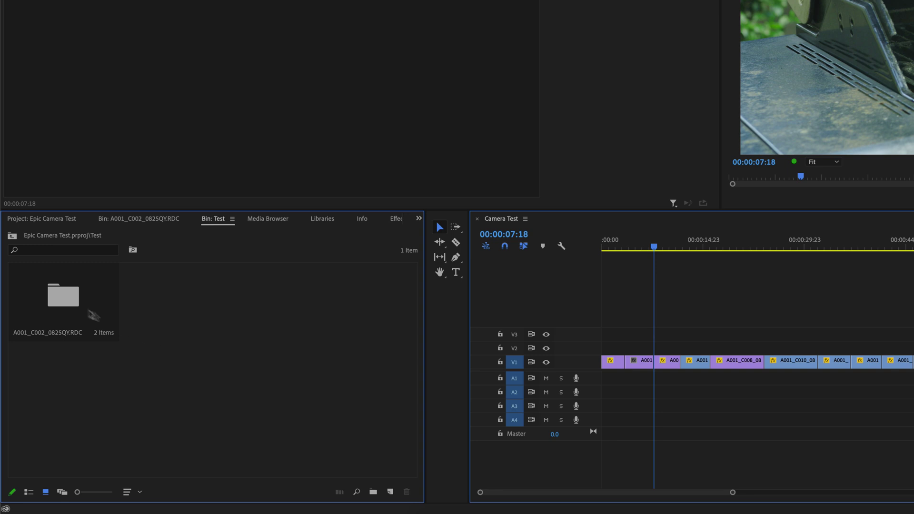
click(63, 300)
click(408, 492)
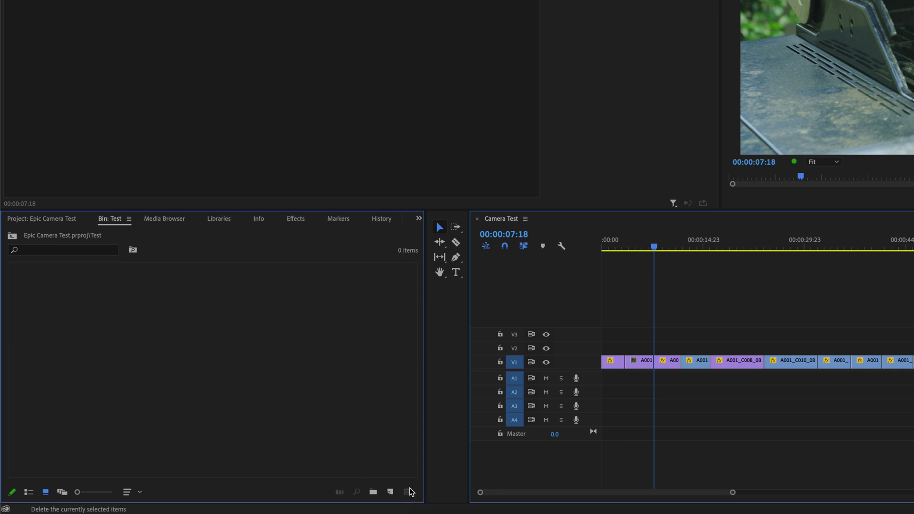
click(55, 219)
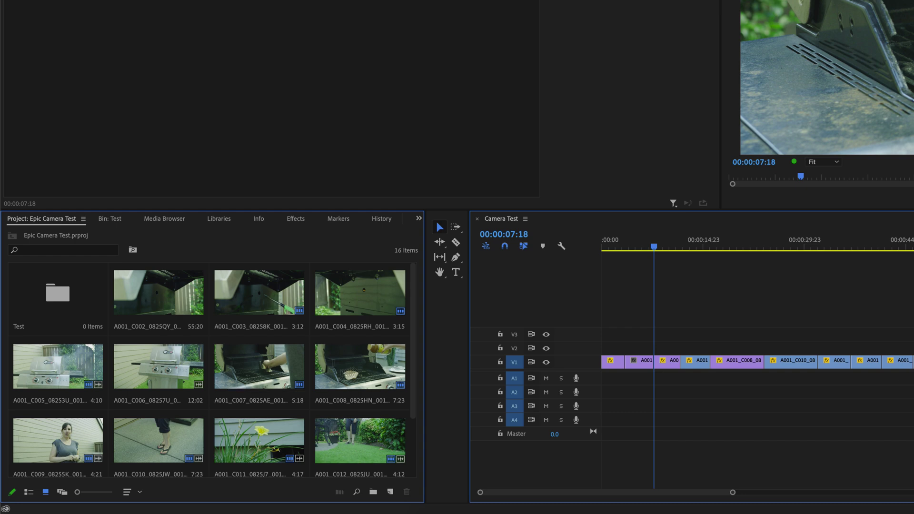
mouse_move(412, 316)
mouse_down()
mouse_move(412, 379)
mouse_move(416, 309)
mouse_up()
Browse the Epic Camera Test folder in Media Browser's File Directory view.
click(110, 218)
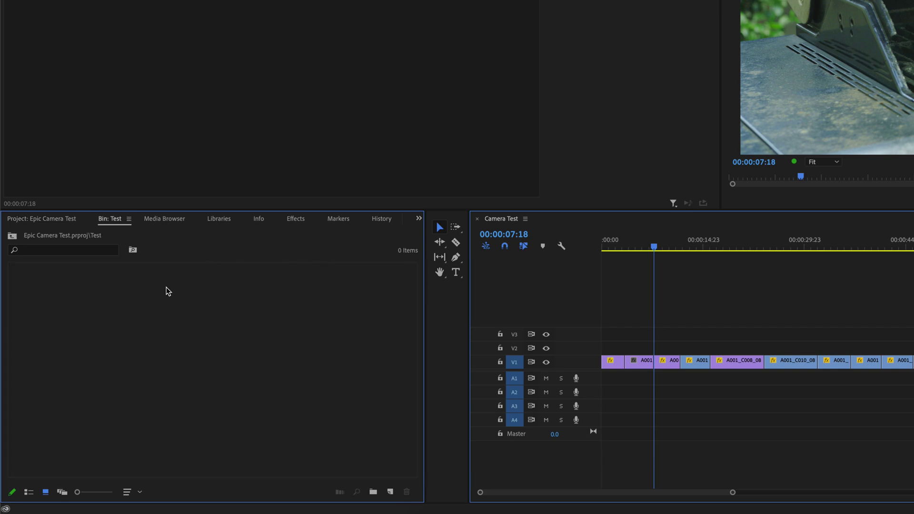
click(157, 220)
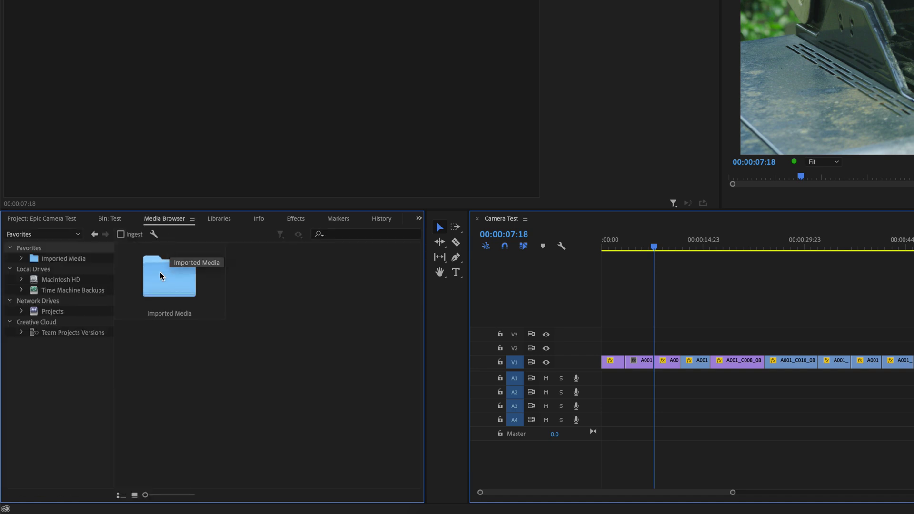
double_click(157, 288)
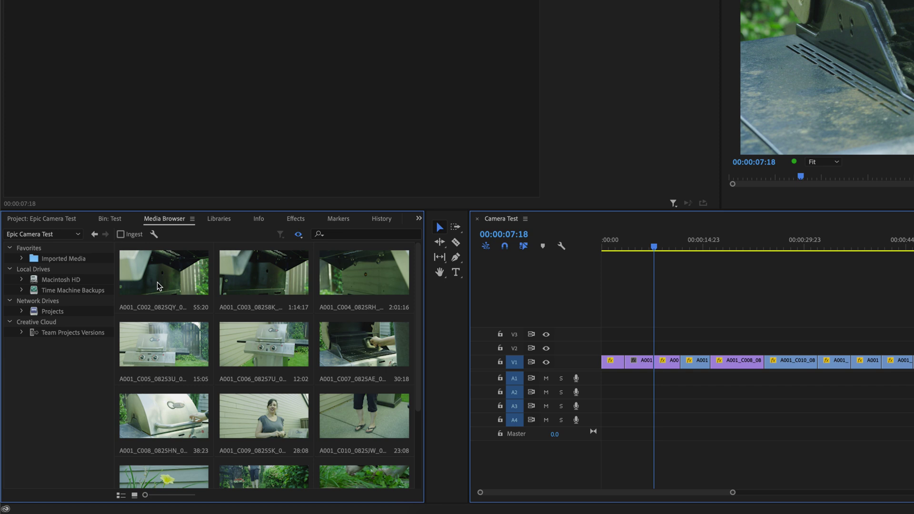
click(299, 235)
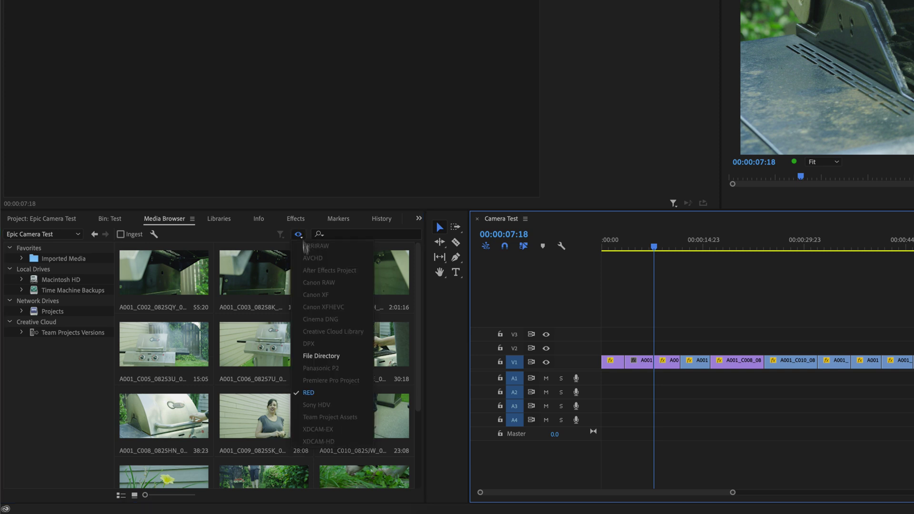
click(335, 363)
scroll(415, 291, down, 3)
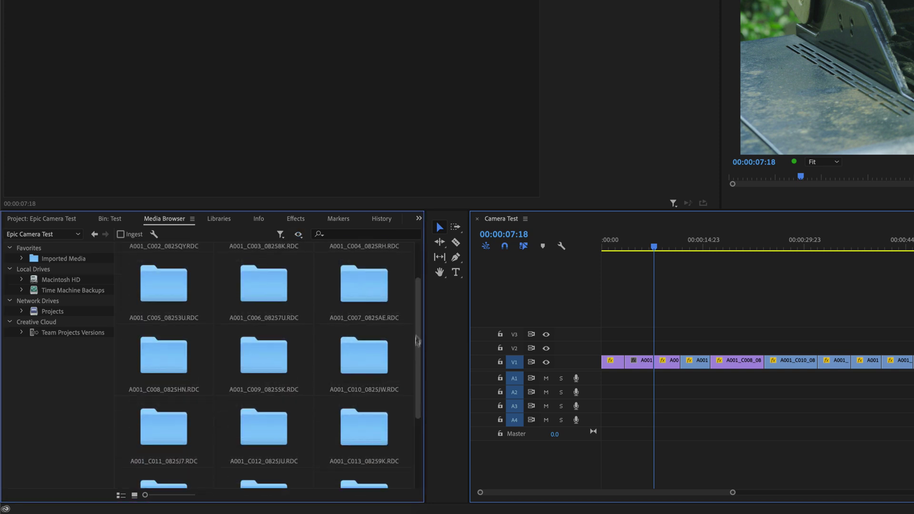
scroll(415, 290, up, 5)
Switch Media Browser to the RED viewer and import A001_C002_0825QY_001.R3D.
click(298, 234)
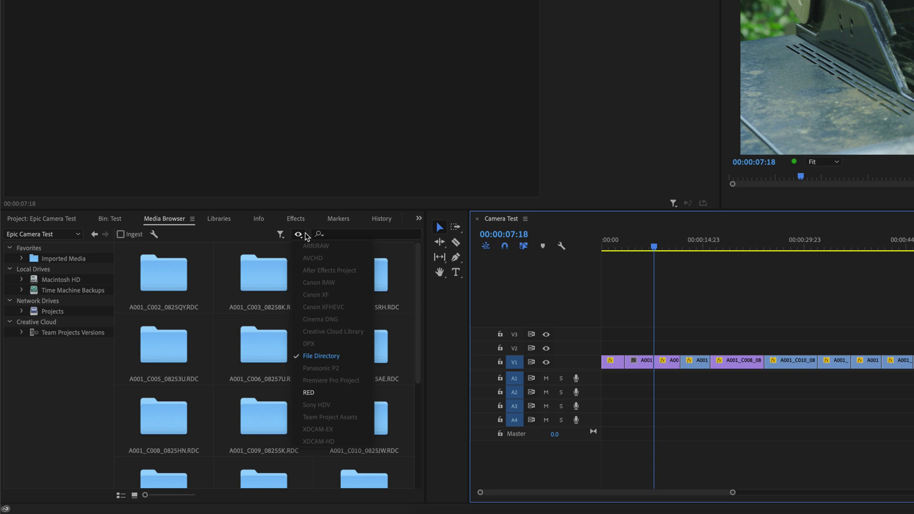
click(318, 393)
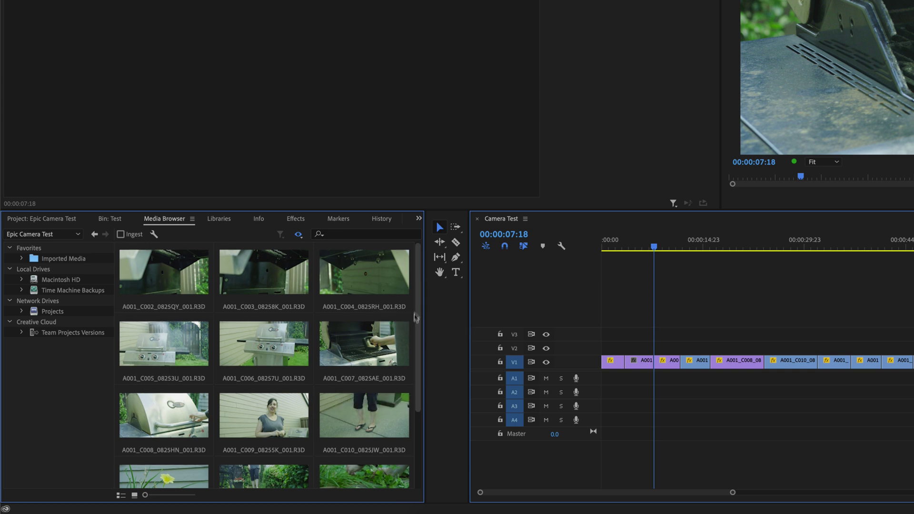
scroll(415, 318, down, 5)
scroll(415, 318, up, 5)
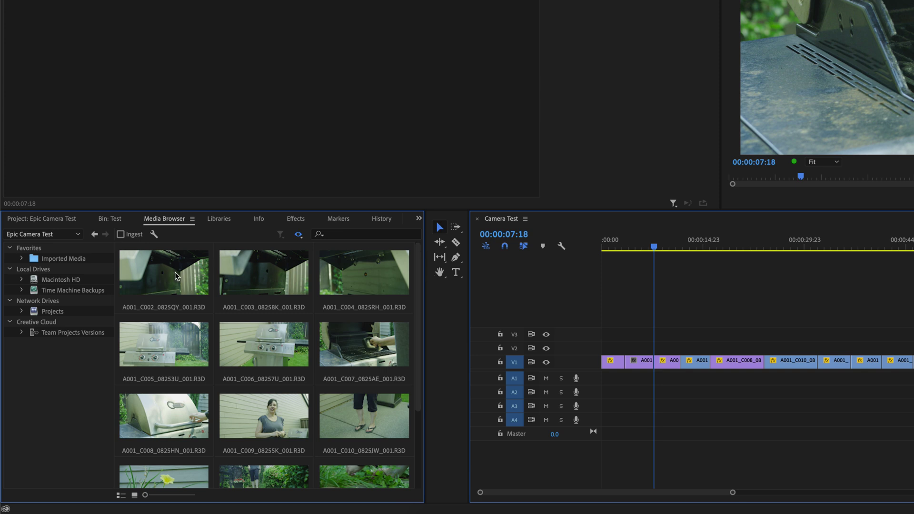
right_click(159, 271)
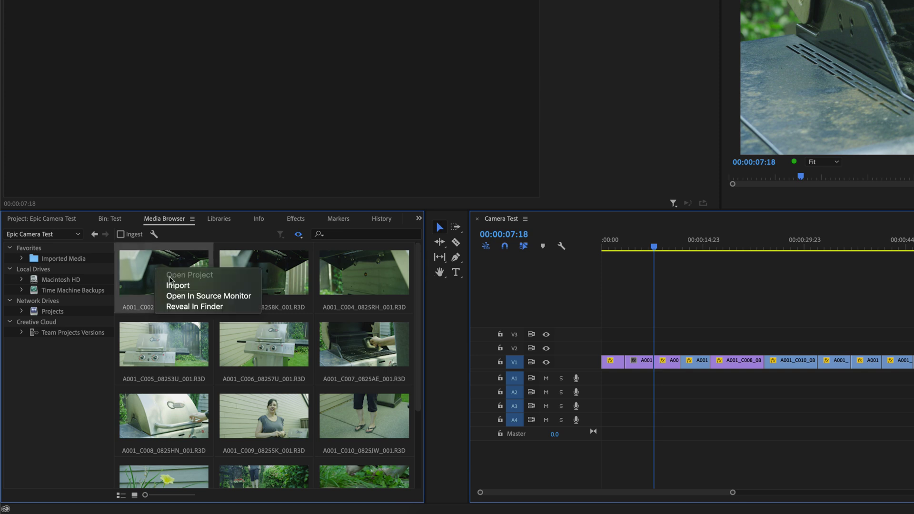
click(175, 287)
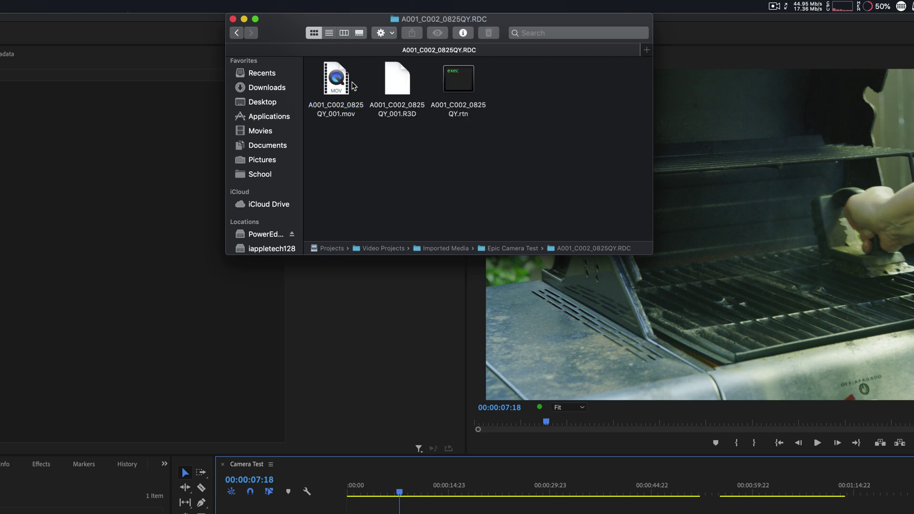
click(347, 90)
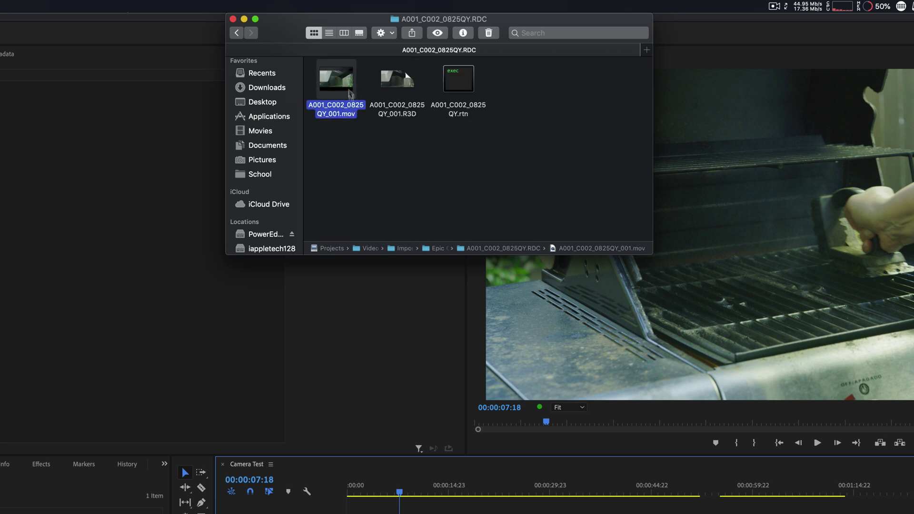
click(370, 159)
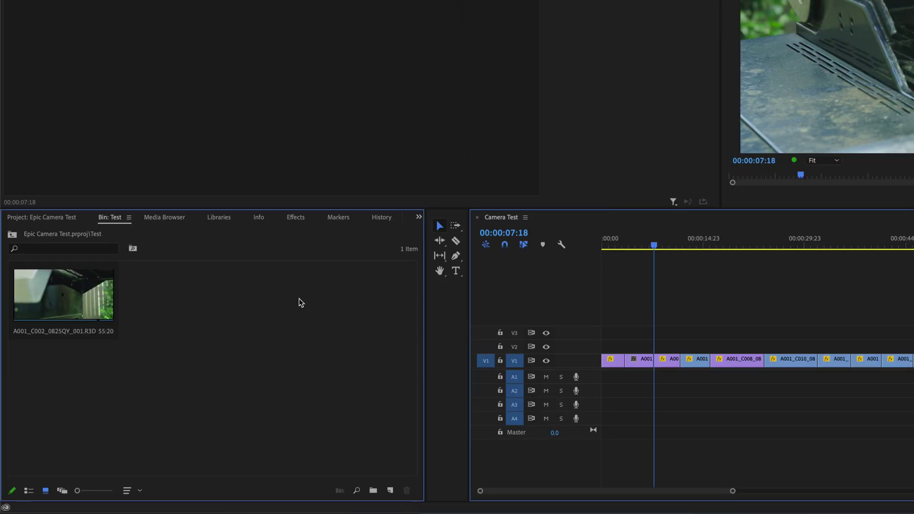
Attach the A001_C002_0825QY_001 .mov file as the R3D clip's proxy via Proxy > Attach Proxies.
right_click(48, 305)
mouse_move(143, 256)
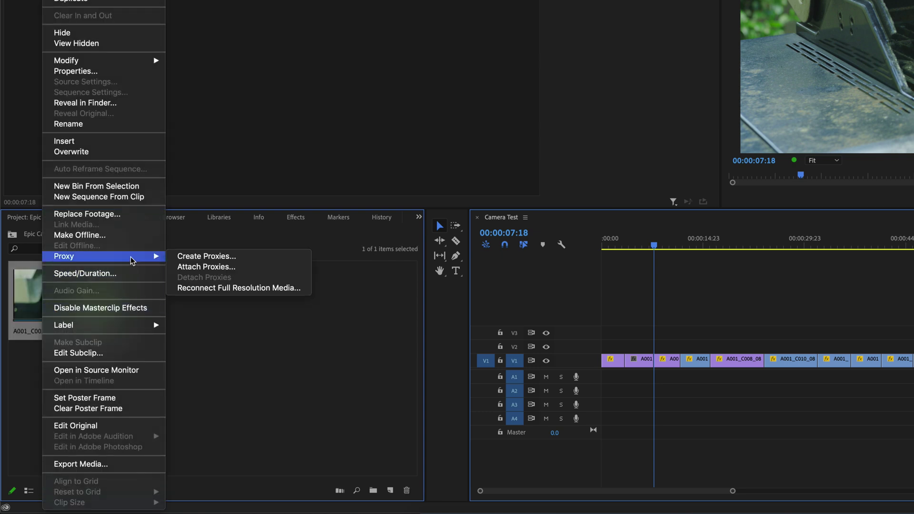
click(183, 267)
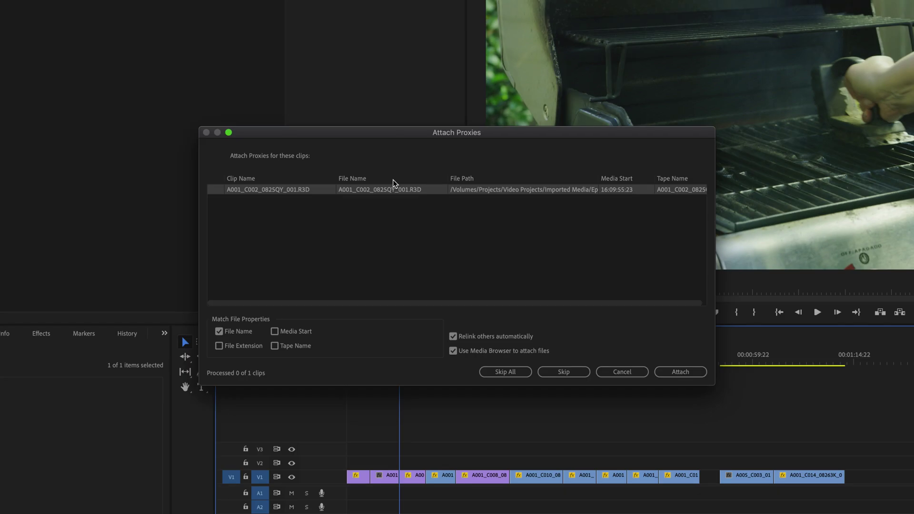
click(675, 373)
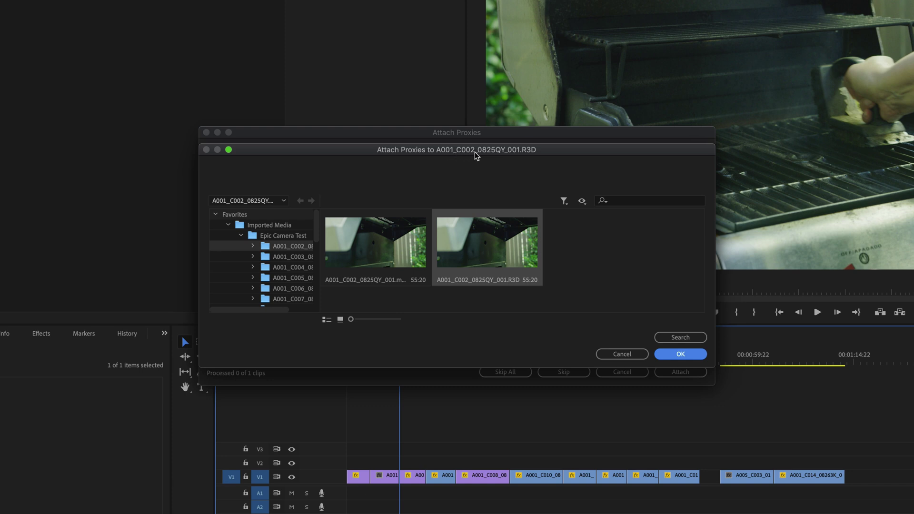
scroll(314, 247, down, 6)
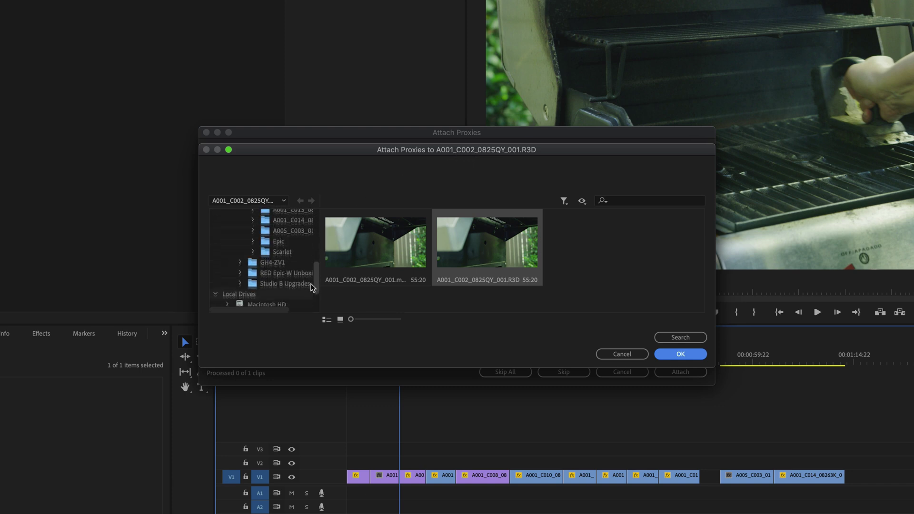
scroll(304, 276, up, 6)
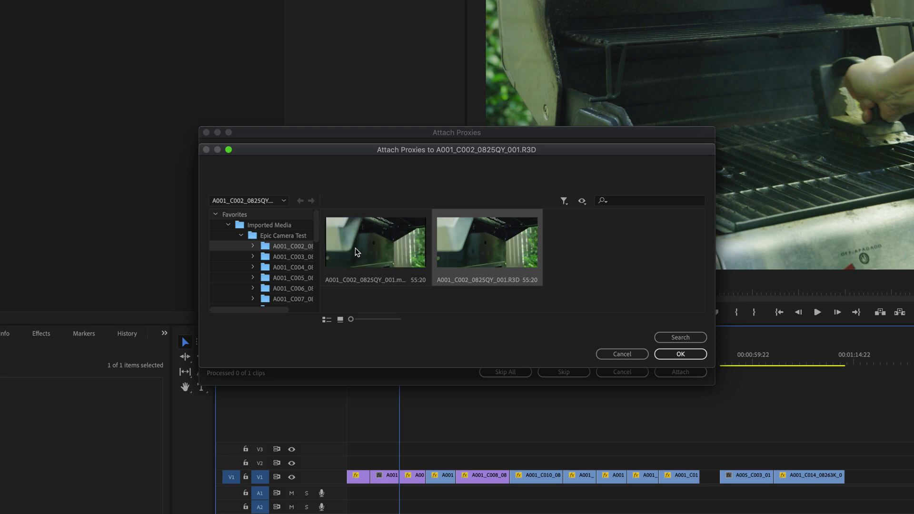
drag(357, 252, 523, 277)
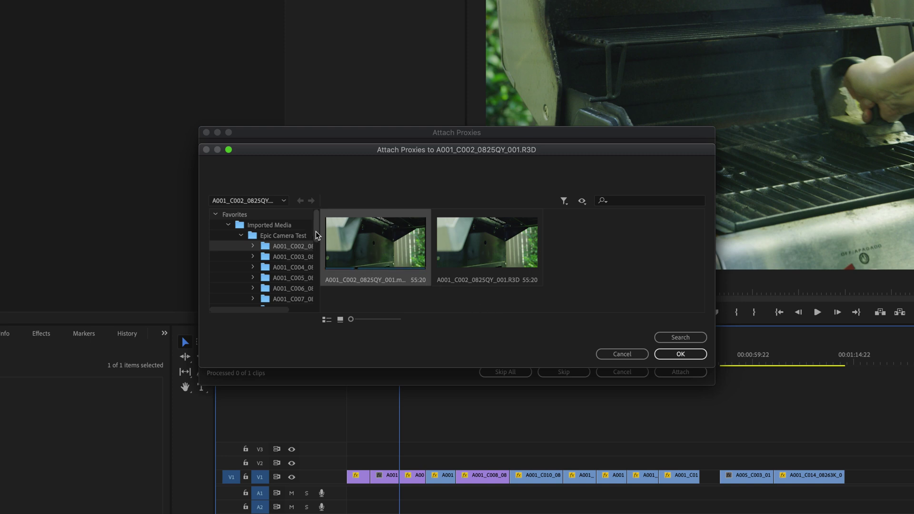
scroll(316, 241, down, 2)
scroll(315, 241, down, 2)
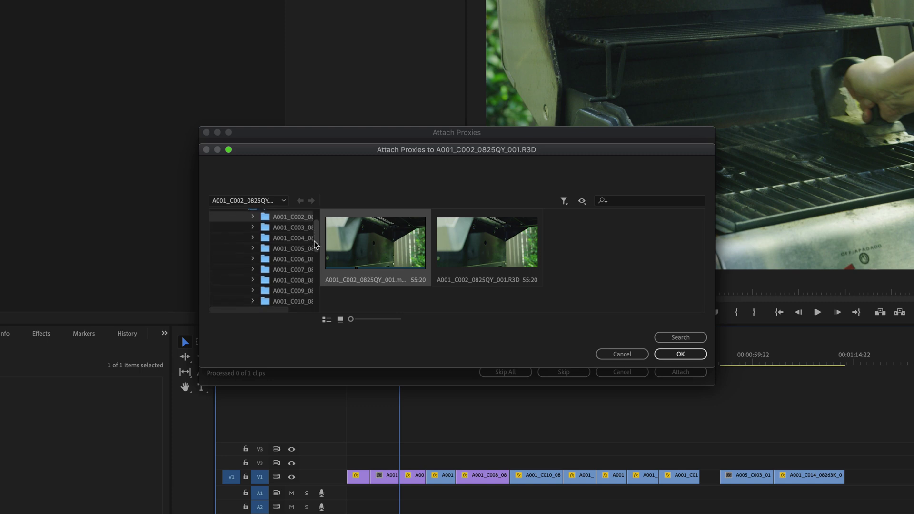
scroll(314, 246, down, 1)
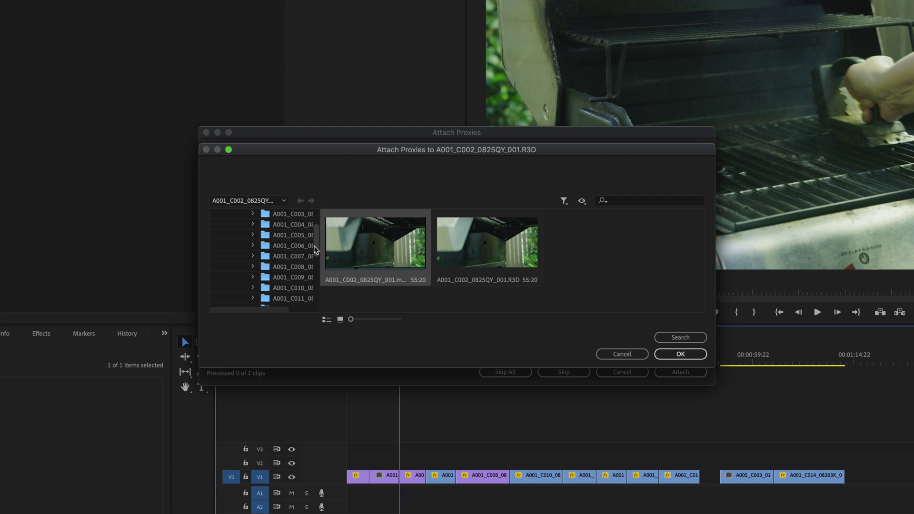
click(672, 354)
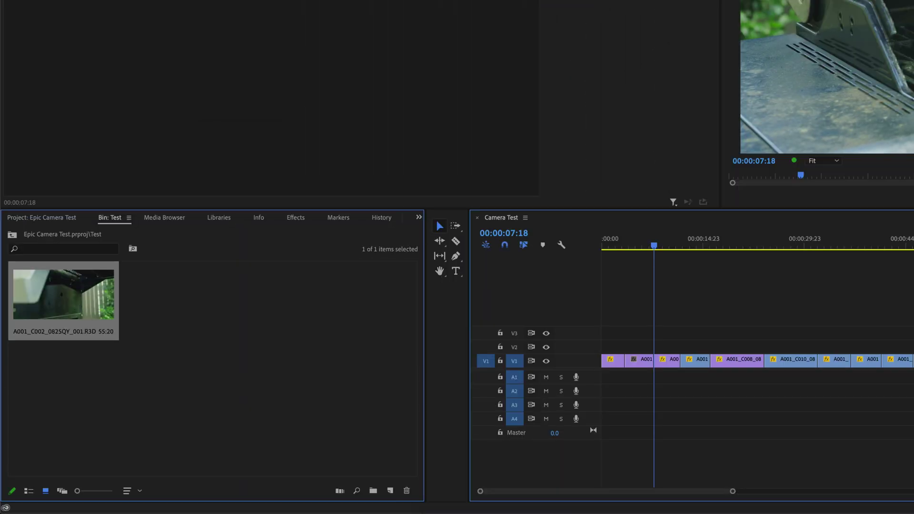
Park the playhead at 00:00:07:18 and select A001_C007_0825AE_001.R3D on track V1.
click(149, 364)
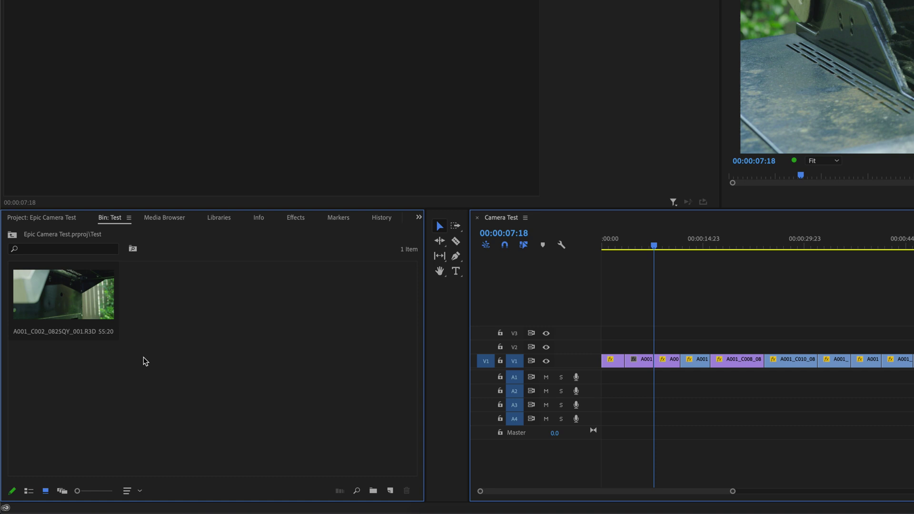
click(637, 246)
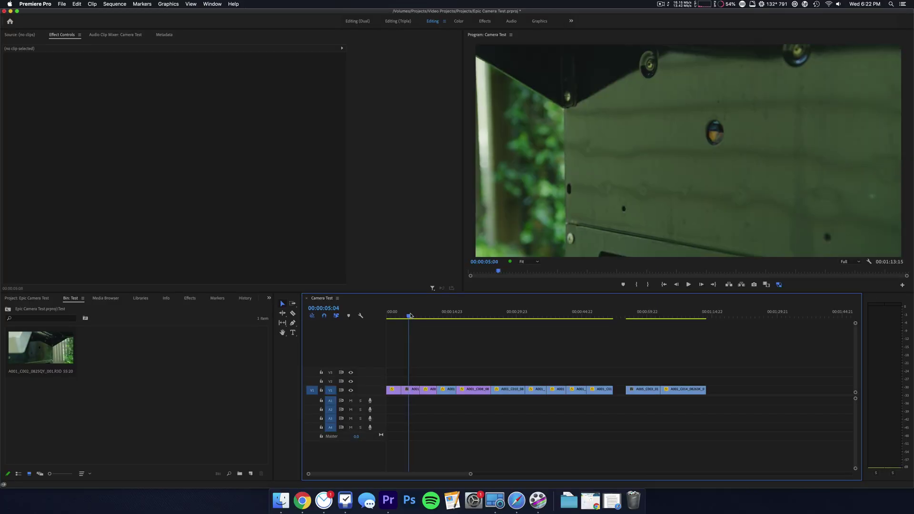
drag(410, 315, 424, 314)
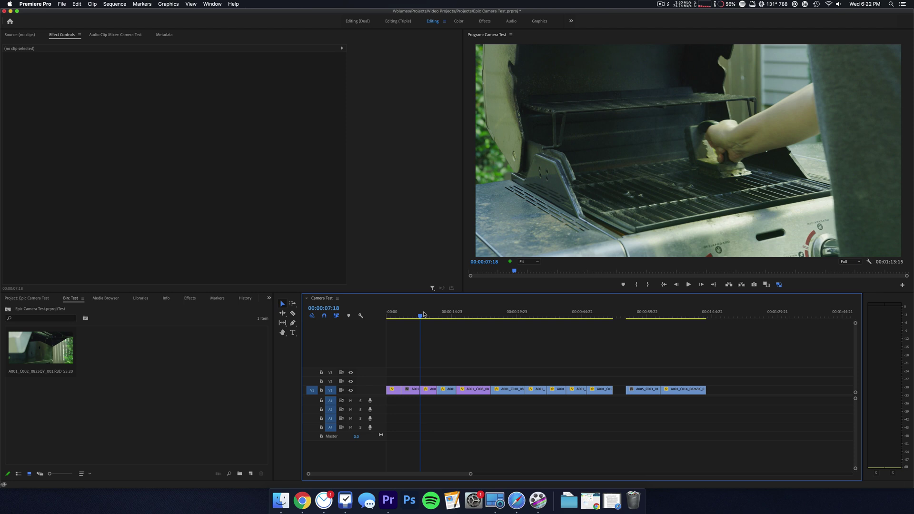
click(430, 391)
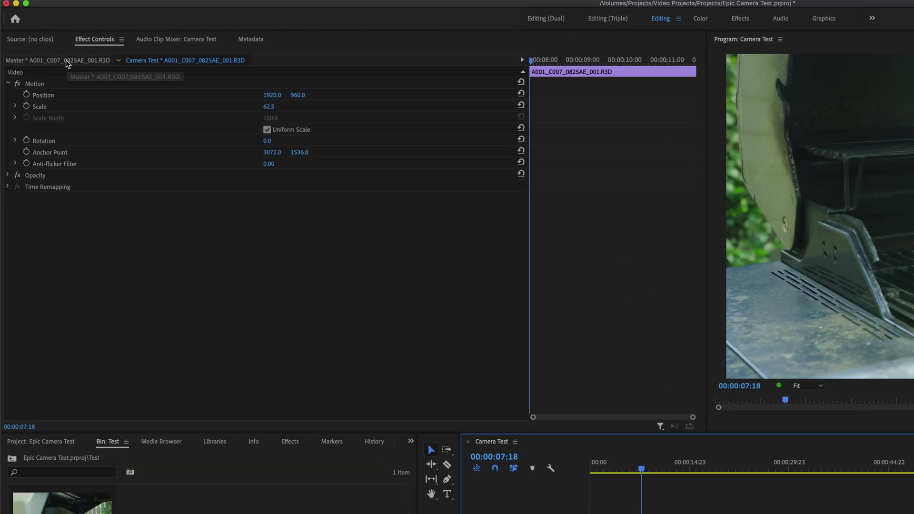
In the master clip's RED Source Settings, scrub Kelvin from 5831 down to about 4771.
click(66, 61)
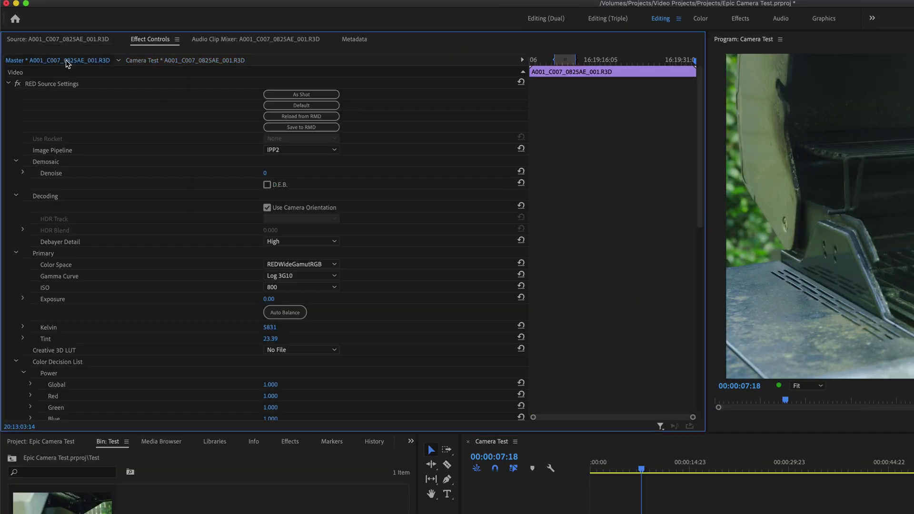
scroll(114, 199, down, 15)
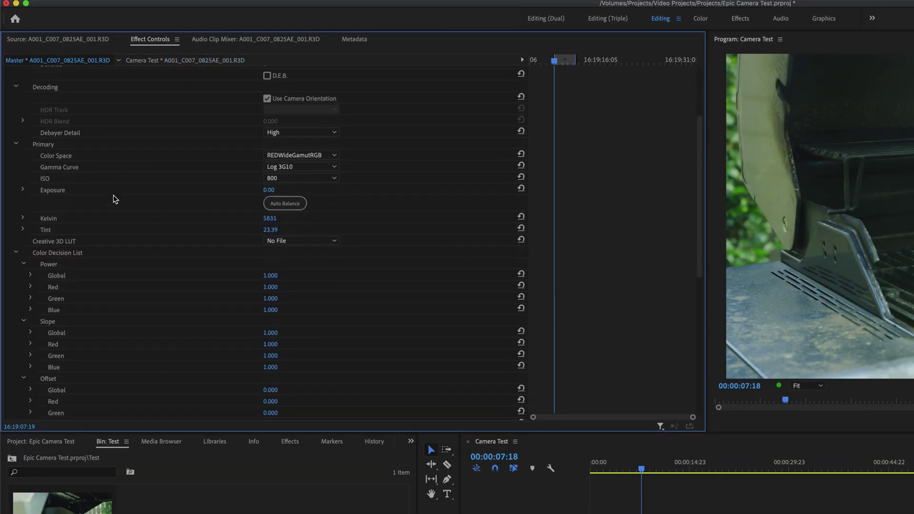
scroll(115, 199, up, 15)
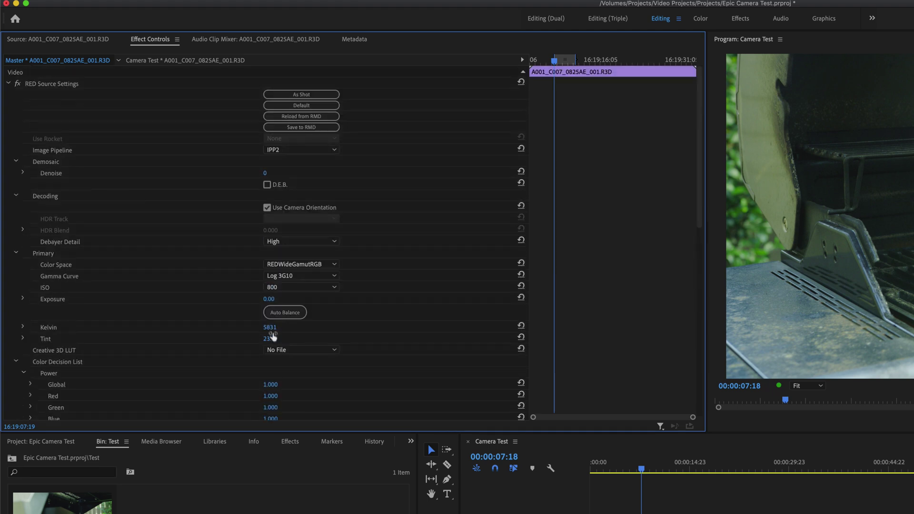
drag(268, 326, 240, 327)
drag(278, 329, 276, 329)
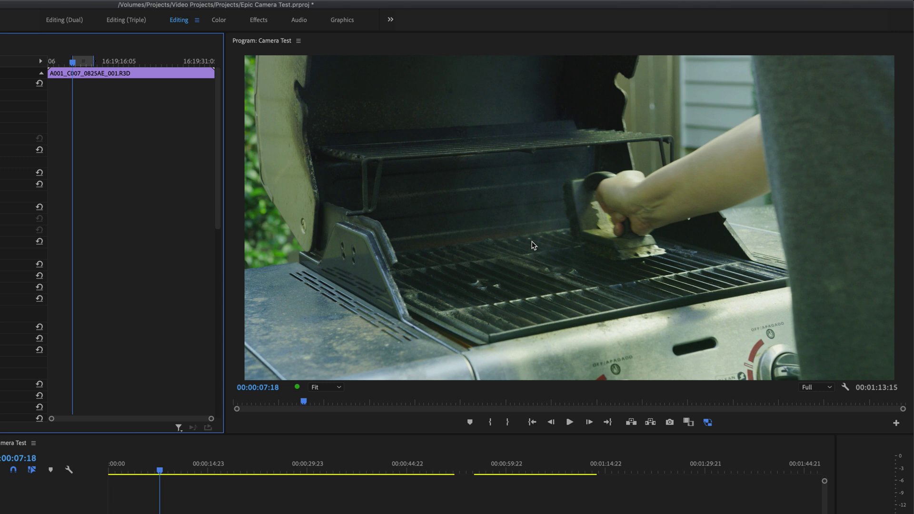
click(709, 423)
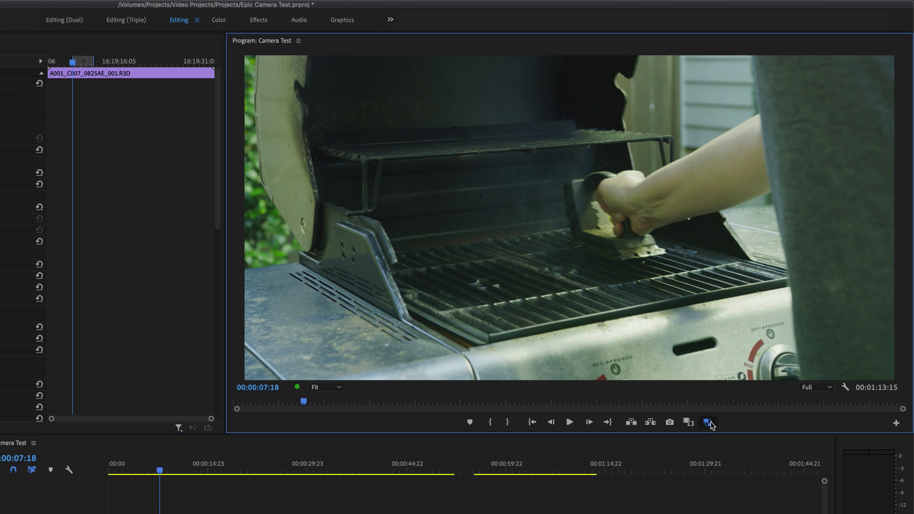
click(708, 423)
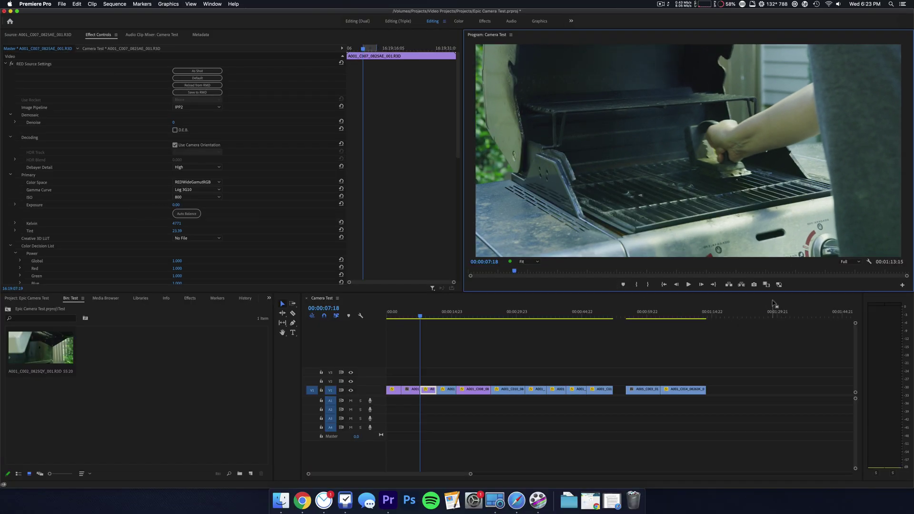
click(779, 285)
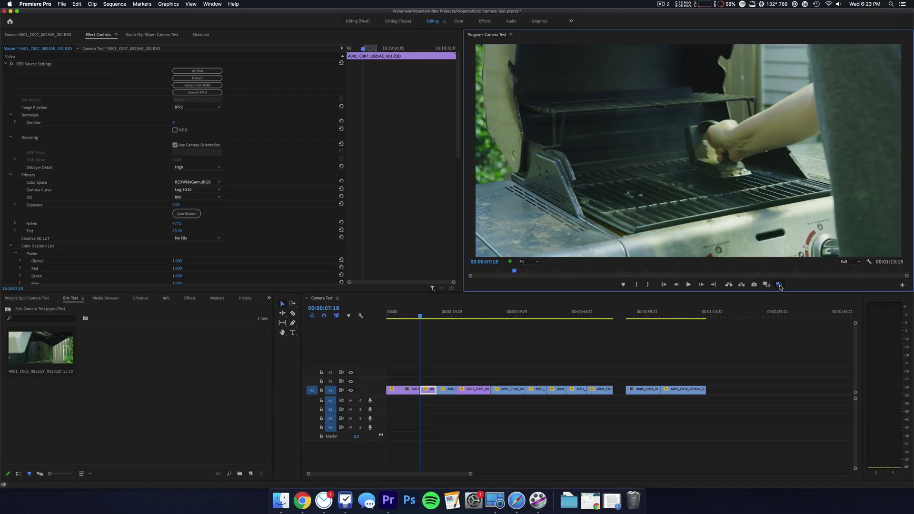